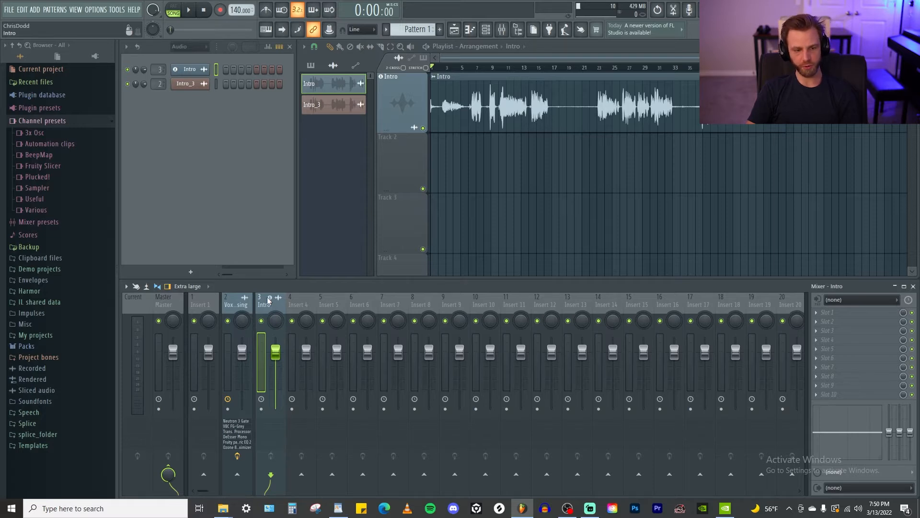
- Open Edison on the Intro mixer track and load the Intro audio clip into it
{"action": "key", "text": "ctrl+e"}
{"action": "left_click_drag", "start_coordinate": [291, 235], "coordinate": [380, 209]}
{"action": "left_click", "coordinate": [316, 83]}
{"action": "left_click_drag", "start_coordinate": [304, 118], "coordinate": [780, 109]}
{"action": "left_click_drag", "start_coordinate": [300, 205], "coordinate": [330, 142]}
{"action": "left_click_drag", "start_coordinate": [635, 311], "coordinate": [531, 325]}
{"action": "left_click_drag", "start_coordinate": [367, 144], "coordinate": [533, 81]}
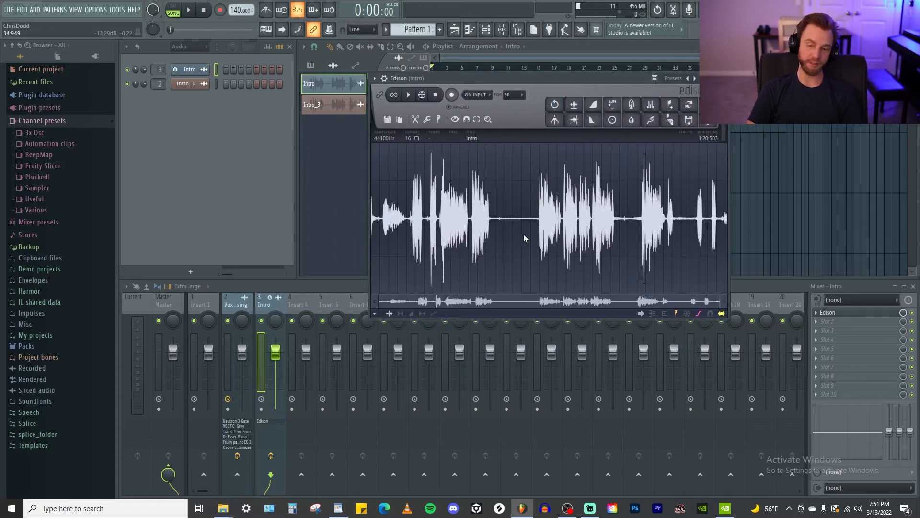
- Select a silent stretch of about 0.65 s near 32.5 s in Edison, audition it looped, and acquire it as the noise profile
{"action": "left_click_drag", "start_coordinate": [515, 226], "coordinate": [520, 226]}
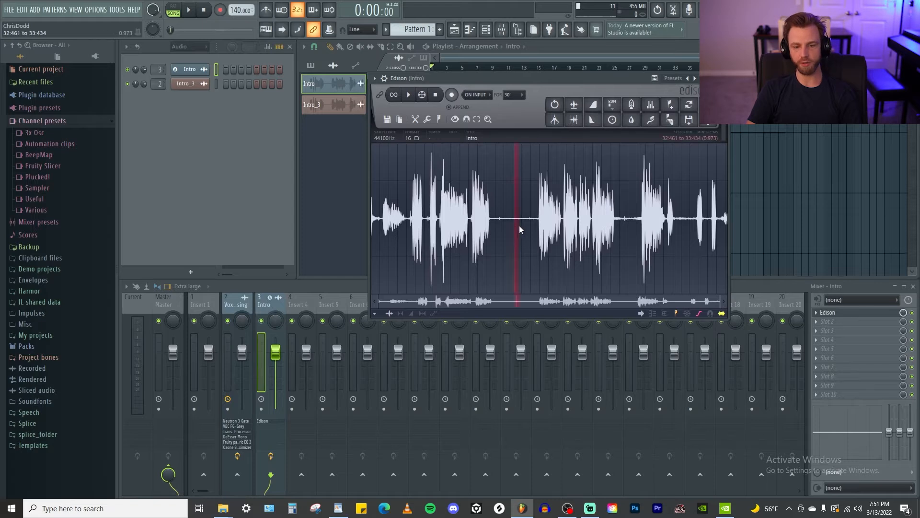
{"action": "left_click", "coordinate": [394, 96]}
{"action": "scroll", "coordinate": [516, 244], "scroll_direction": "up", "scroll_amount": 5}
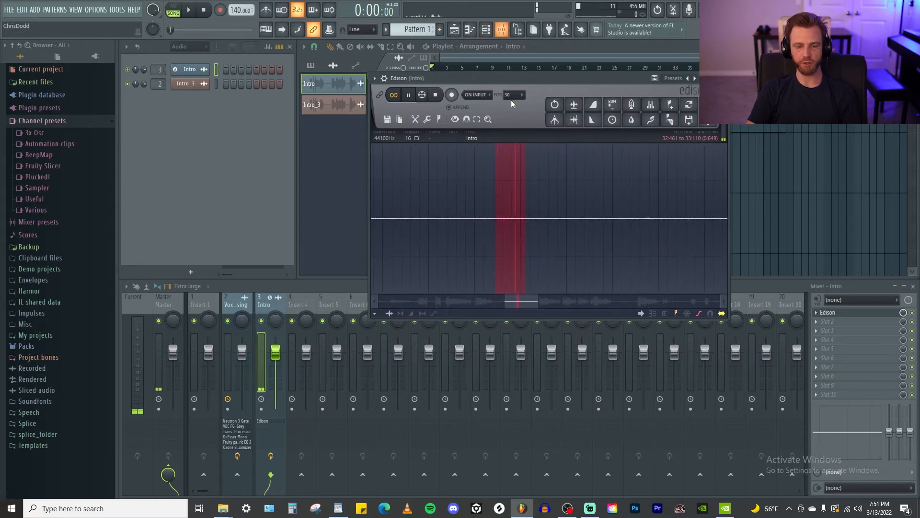
{"action": "key", "text": "space"}
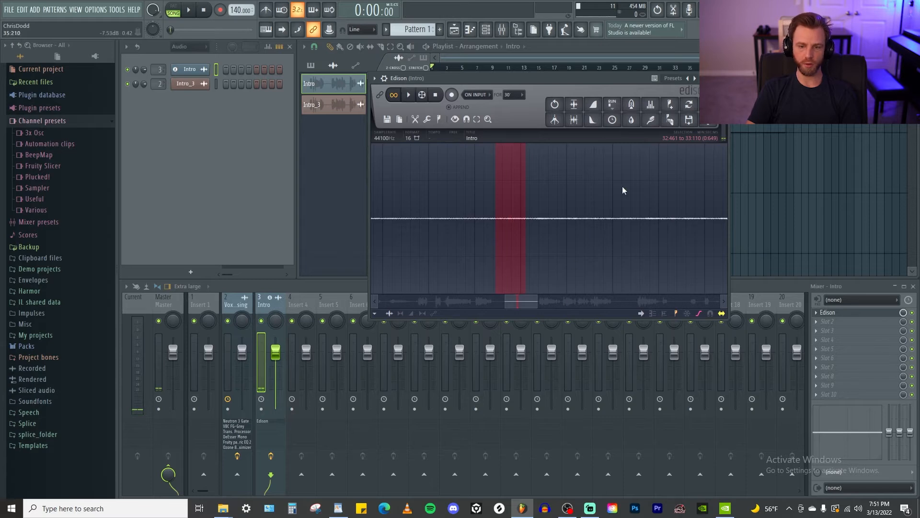
{"action": "left_click", "coordinate": [651, 121]}
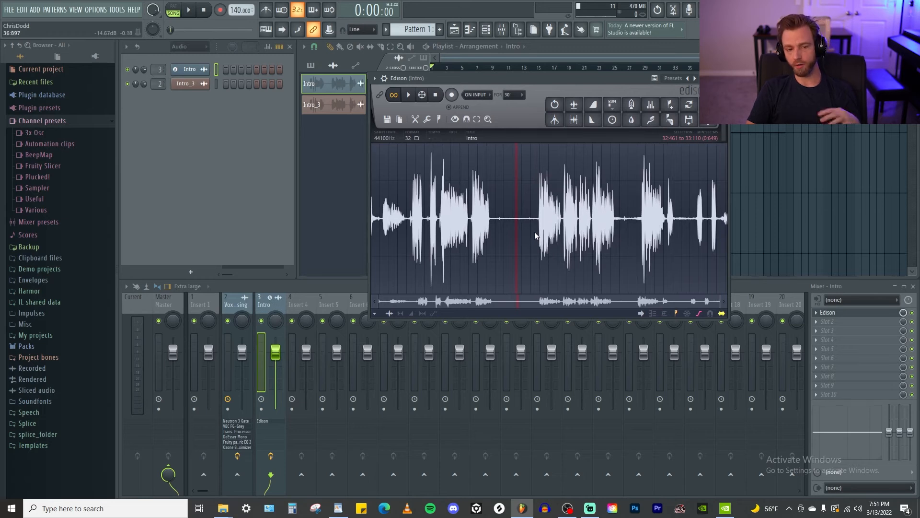
- Select the entire Intro recording in Edison and apply the Clean up (denoise) tool with the acquired noise profile
{"action": "key", "text": "ctrl+a"}
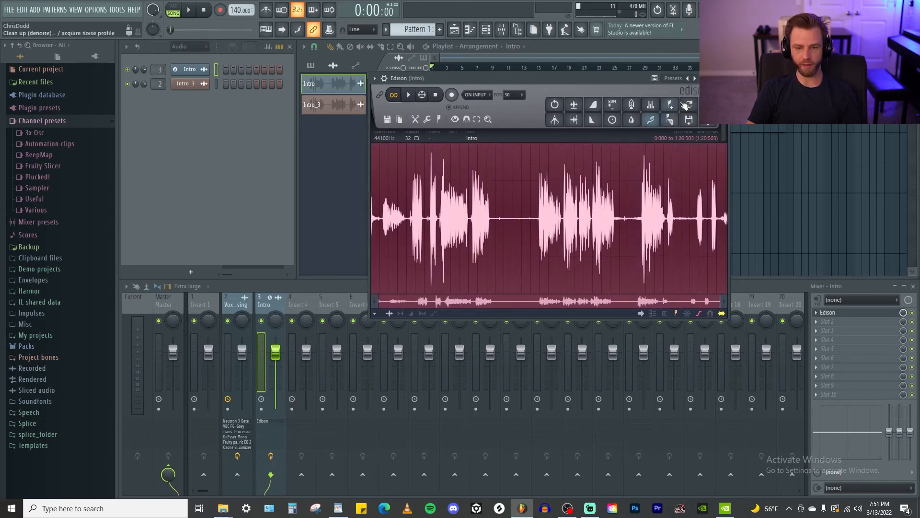
{"action": "left_click", "coordinate": [653, 121]}
{"action": "left_click_drag", "start_coordinate": [485, 106], "coordinate": [581, 67]}
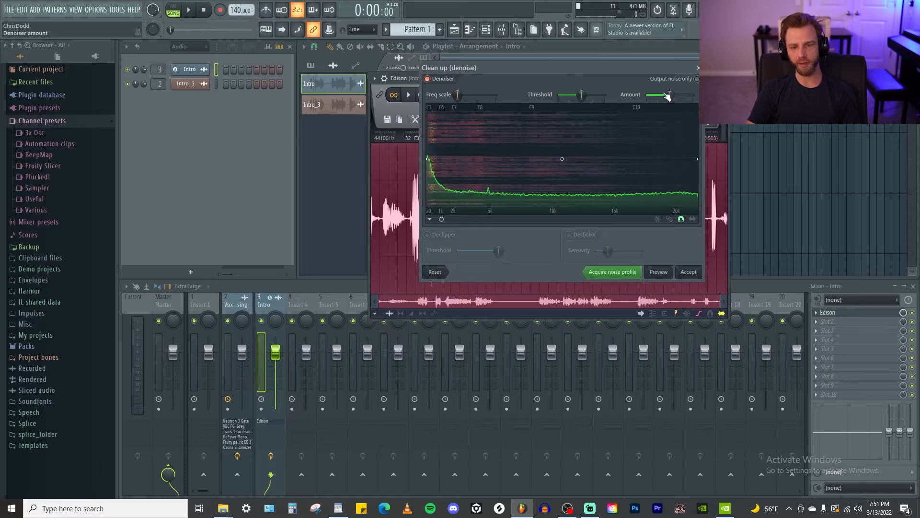
{"action": "left_click_drag", "start_coordinate": [617, 66], "coordinate": [598, 63]}
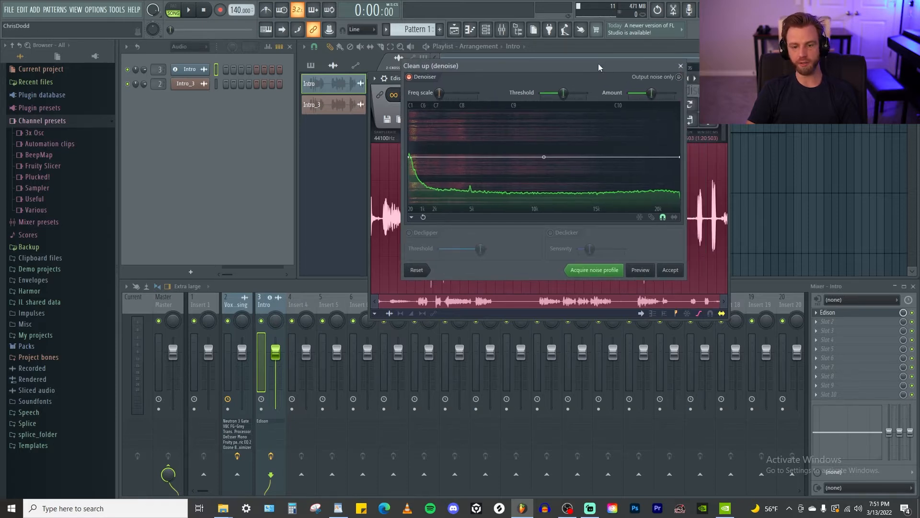
{"action": "left_click", "coordinate": [679, 271]}
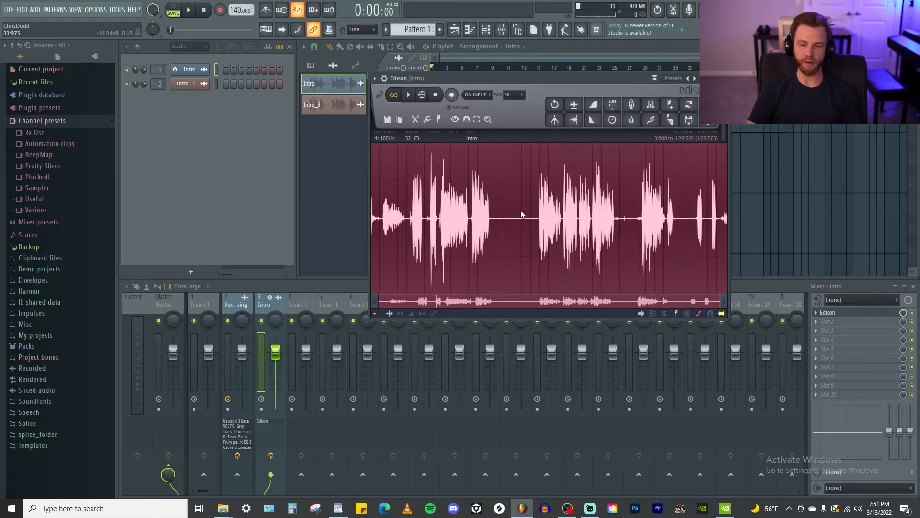
- Place the denoised audio at the start of playlist Track 2 and mute the original Intro clip on the track above
{"action": "left_click_drag", "start_coordinate": [623, 74], "coordinate": [423, 223]}
{"action": "left_click_drag", "start_coordinate": [510, 258], "coordinate": [480, 163]}
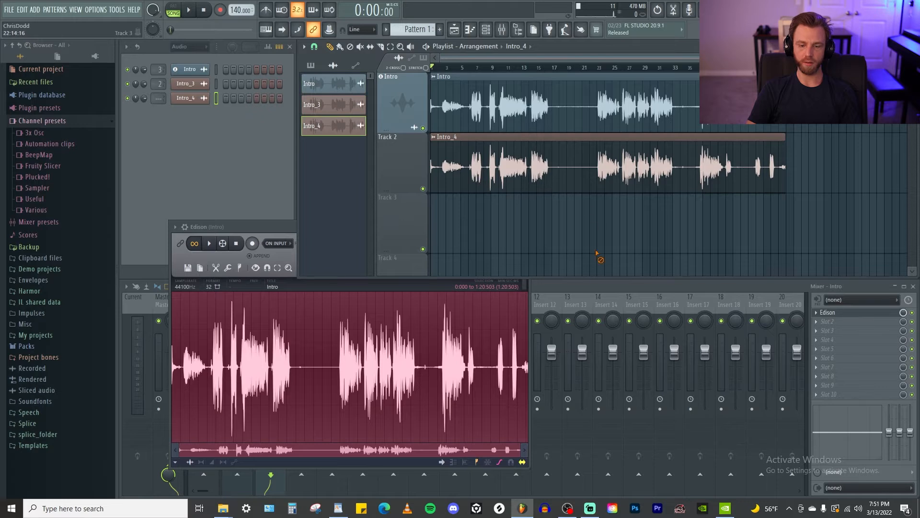
{"action": "key", "text": "t"}
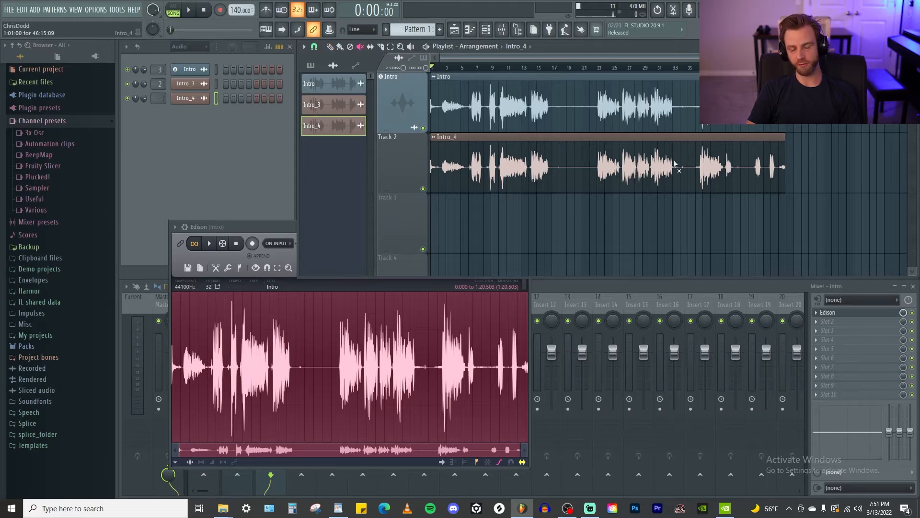
{"action": "left_click", "coordinate": [556, 106]}
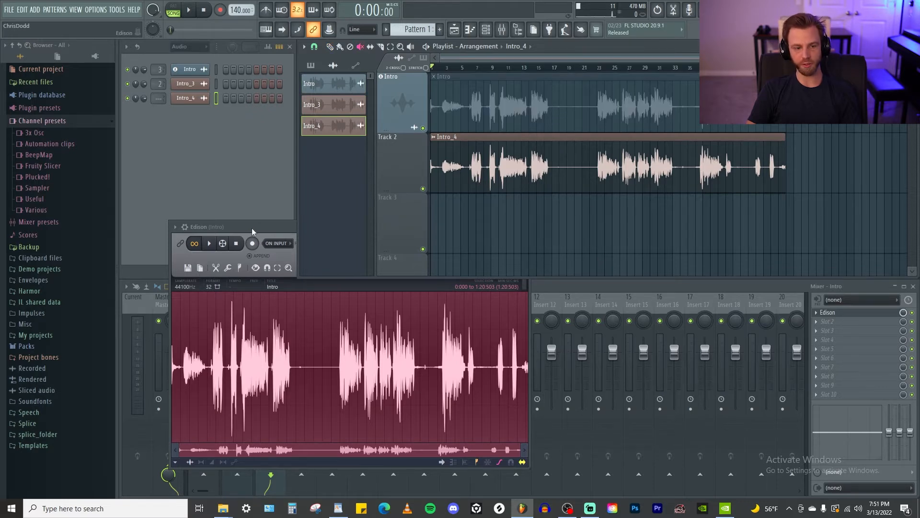
{"action": "key", "text": "Escape"}
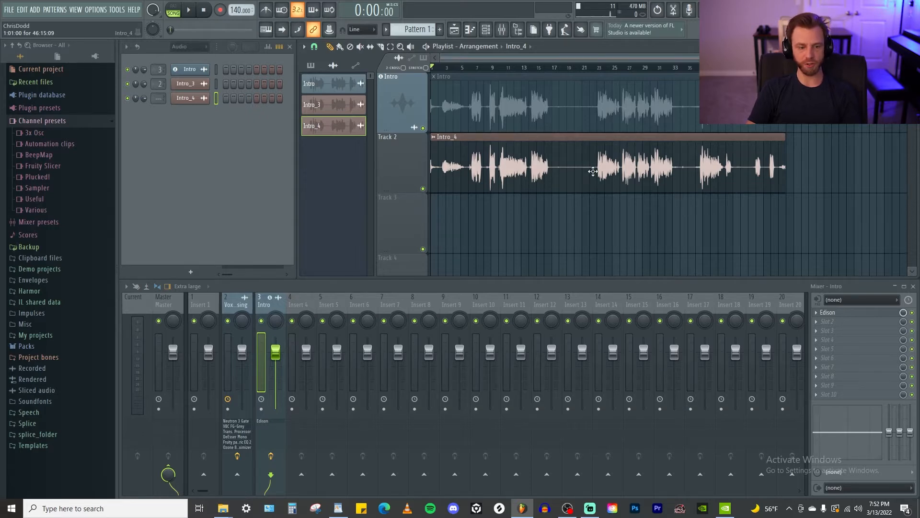
- Route the denoised Intro_4 clip to mixer track 2, Vox Processing
{"action": "key", "text": "Left"}
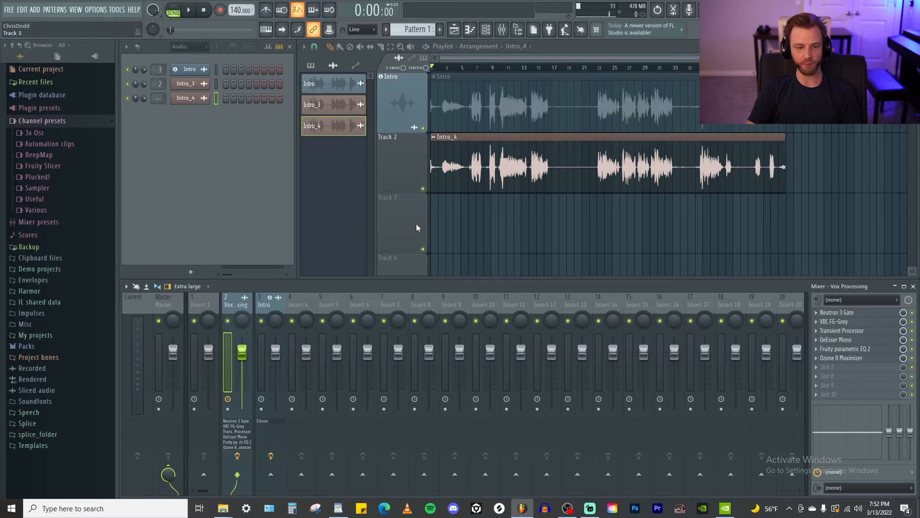
{"action": "double_click", "coordinate": [554, 170]}
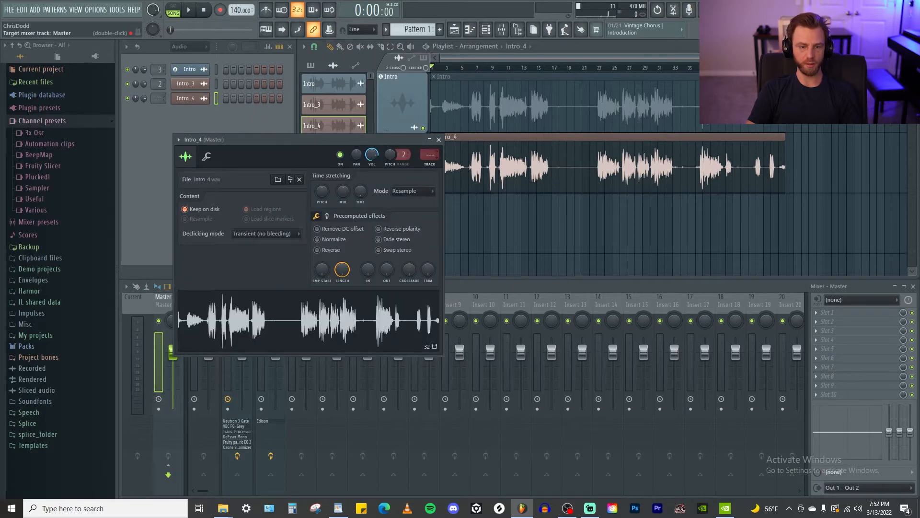
{"action": "left_click_drag", "start_coordinate": [430, 154], "coordinate": [430, 146]}
{"action": "left_click", "coordinate": [438, 140]}
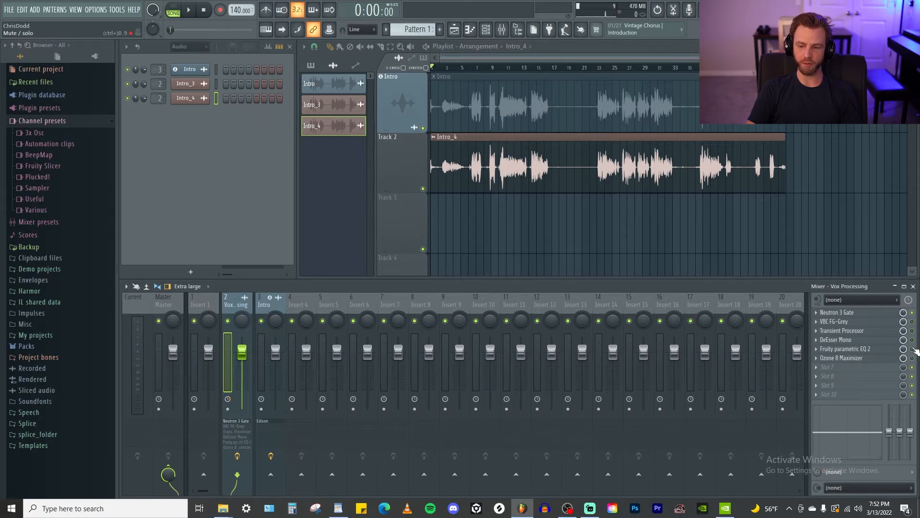
- Open the Neutron 3 Gate on the Vox Processing track and audition the selected playlist section through it
{"action": "left_click", "coordinate": [854, 314]}
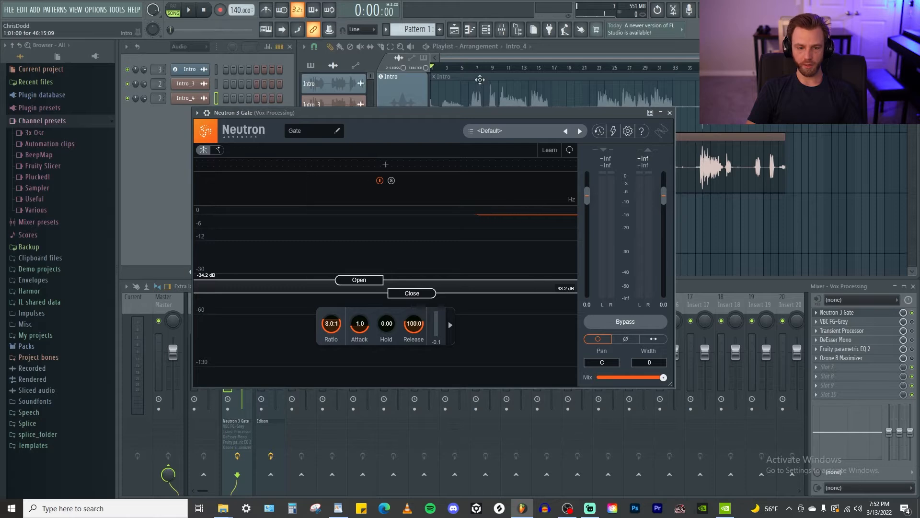
{"action": "left_click_drag", "start_coordinate": [462, 114], "coordinate": [494, 95]}
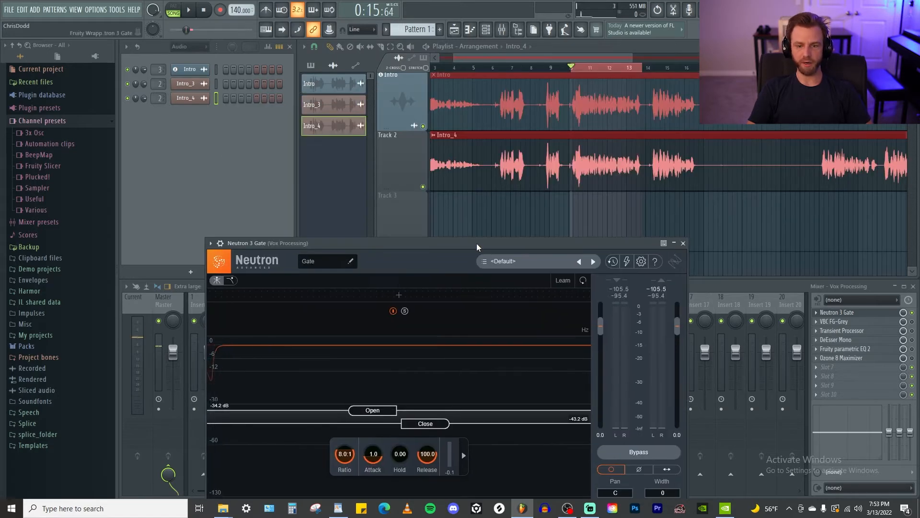
{"action": "left_click_drag", "start_coordinate": [477, 243], "coordinate": [479, 209]}
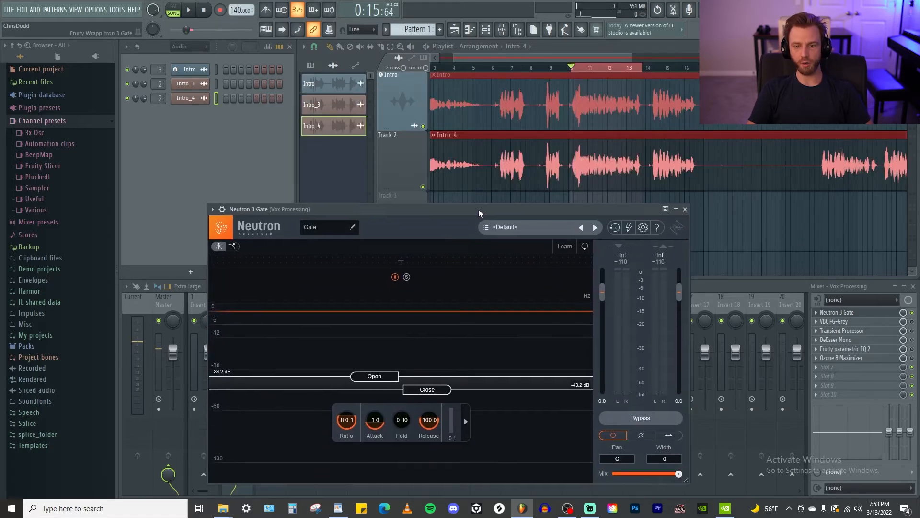
{"action": "left_click", "coordinate": [511, 204]}
{"action": "left_click_drag", "start_coordinate": [516, 137], "coordinate": [513, 215]}
{"action": "right_click", "coordinate": [513, 216]}
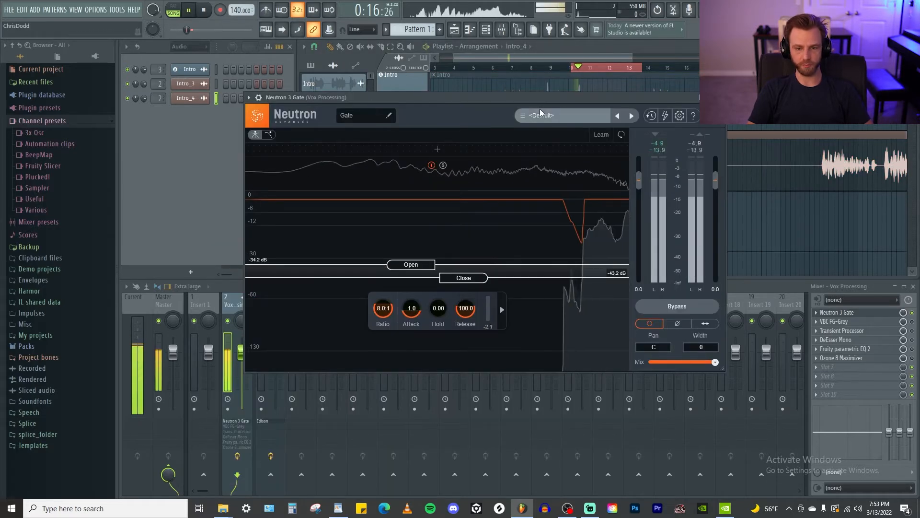
{"action": "left_click_drag", "start_coordinate": [533, 99], "coordinate": [514, 105]}
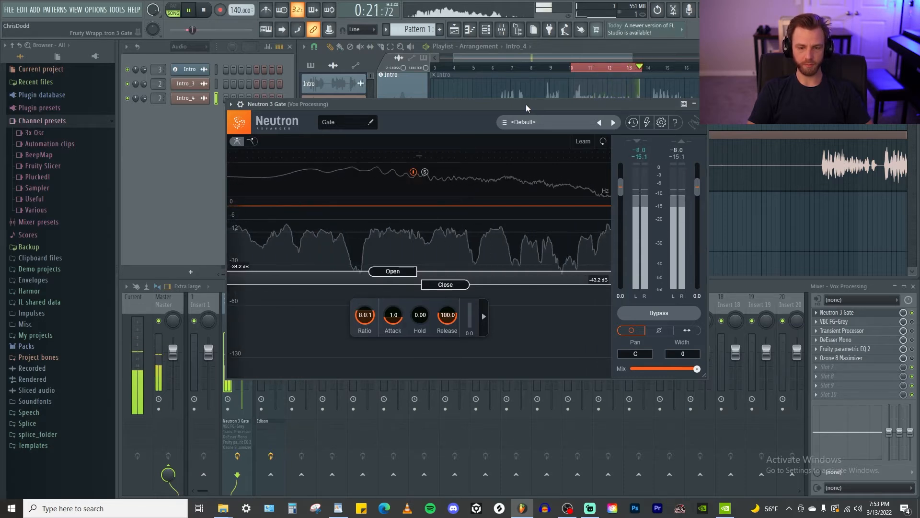
{"action": "key", "text": "space"}
{"action": "left_click_drag", "start_coordinate": [559, 104], "coordinate": [582, 197]}
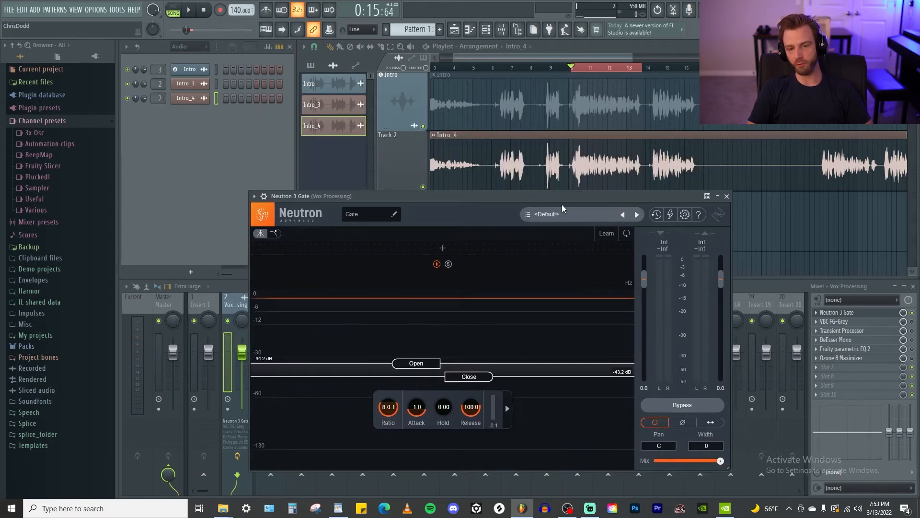
- Play Intro_4 from within bar 13 to check how the gate handles the end of the phrase and the pause
{"action": "left_click_drag", "start_coordinate": [562, 199], "coordinate": [569, 232]}
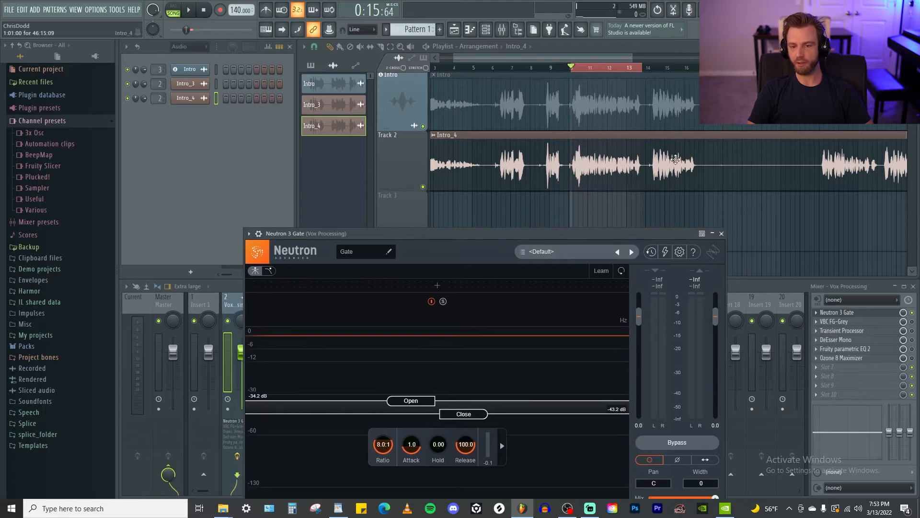
{"action": "scroll", "coordinate": [651, 158], "scroll_direction": "up", "scroll_amount": 3}
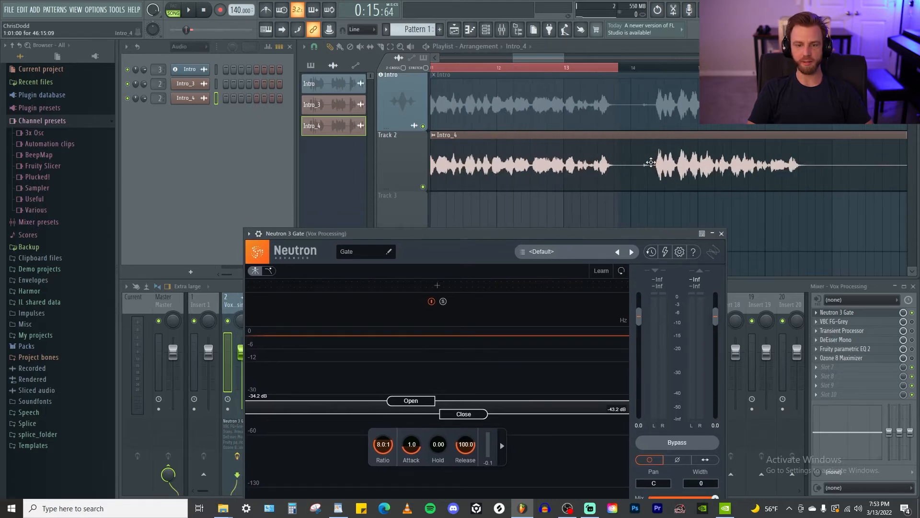
{"action": "scroll", "coordinate": [601, 74], "scroll_direction": "up", "scroll_amount": 2}
{"action": "left_click", "coordinate": [601, 74]}
{"action": "key", "text": "space"}
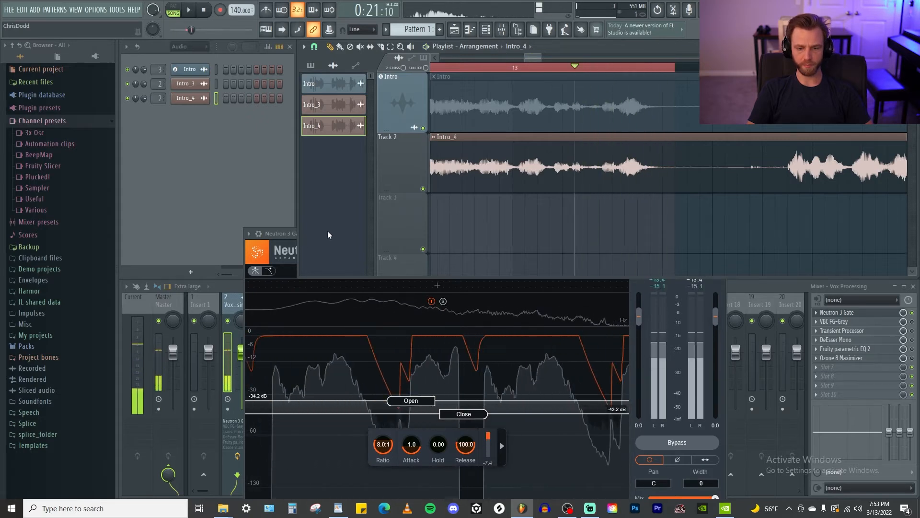
{"action": "key", "text": "space"}
{"action": "left_click", "coordinate": [275, 233]}
{"action": "left_click_drag", "start_coordinate": [517, 242], "coordinate": [504, 265]}
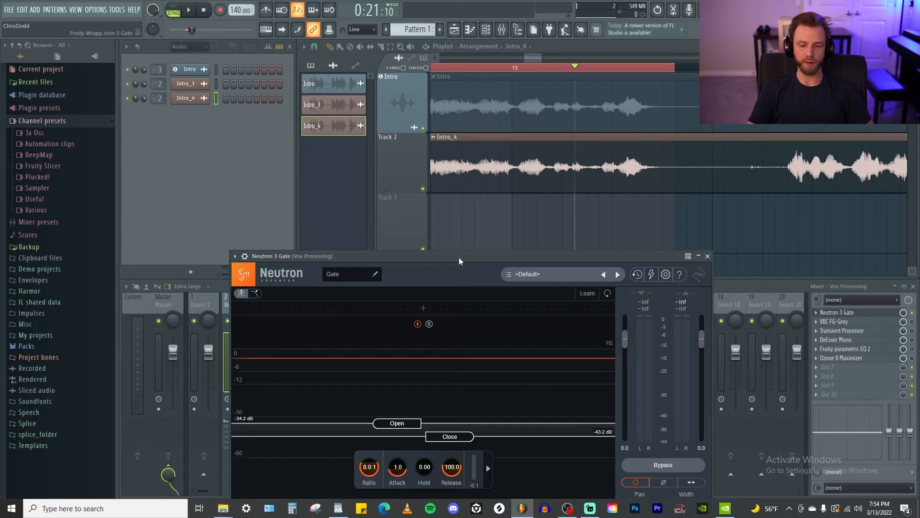
{"action": "left_click_drag", "start_coordinate": [458, 256], "coordinate": [440, 178]}
{"action": "scroll", "coordinate": [527, 139], "scroll_direction": "down", "scroll_amount": 2}
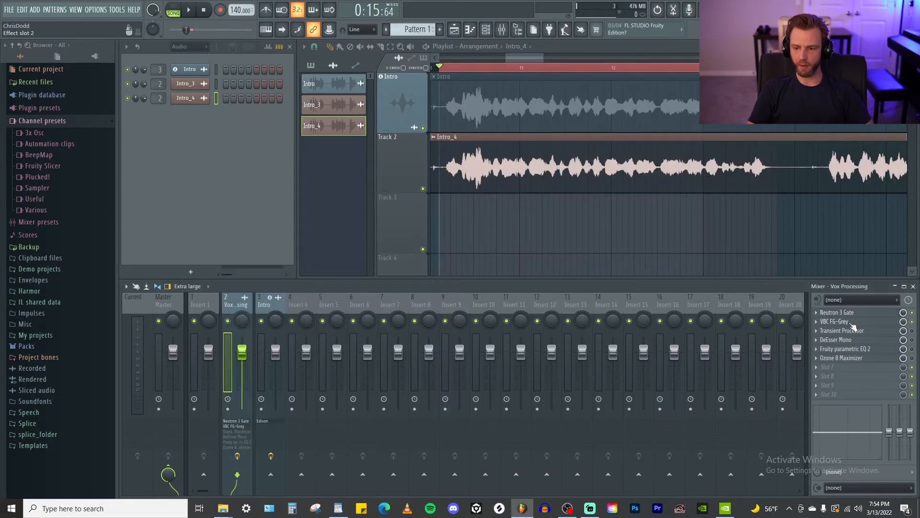
- Open the VBC FG-Grey compressor on Vox Processing and examine its ratio, release, attack and threshold settings
{"action": "left_click", "coordinate": [852, 322]}
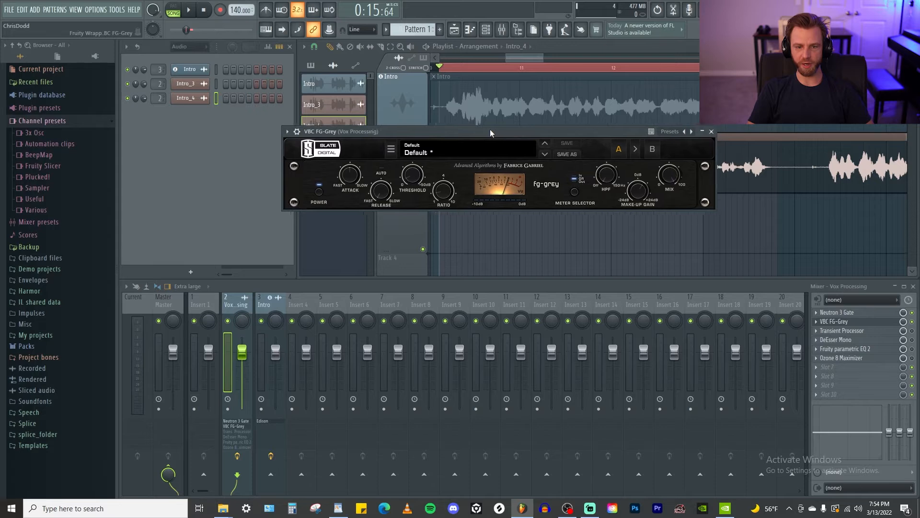
{"action": "left_click_drag", "start_coordinate": [490, 129], "coordinate": [438, 142]}
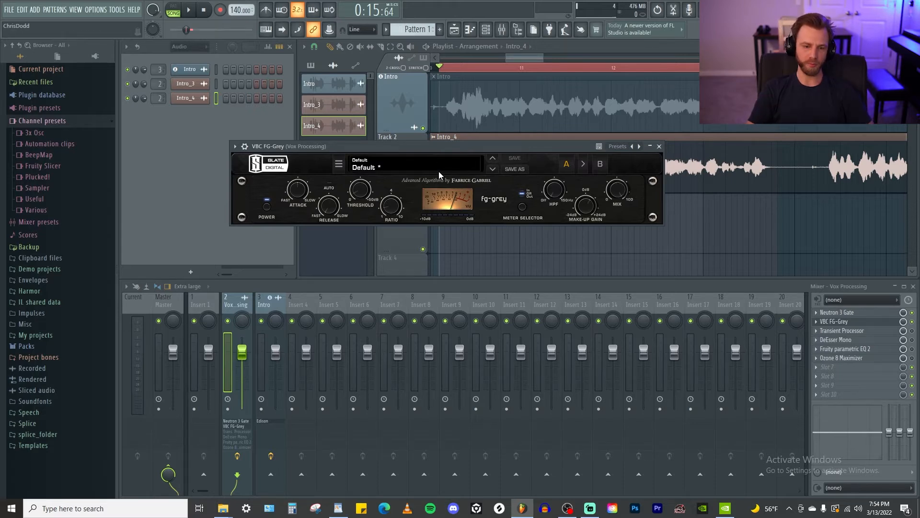
{"action": "left_click_drag", "start_coordinate": [413, 145], "coordinate": [421, 137]}
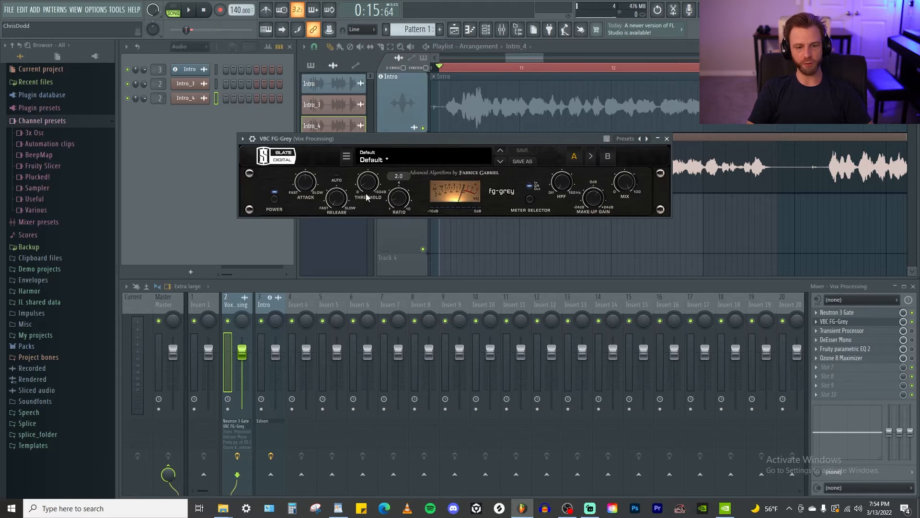
{"action": "mouse_move", "coordinate": [338, 199]}
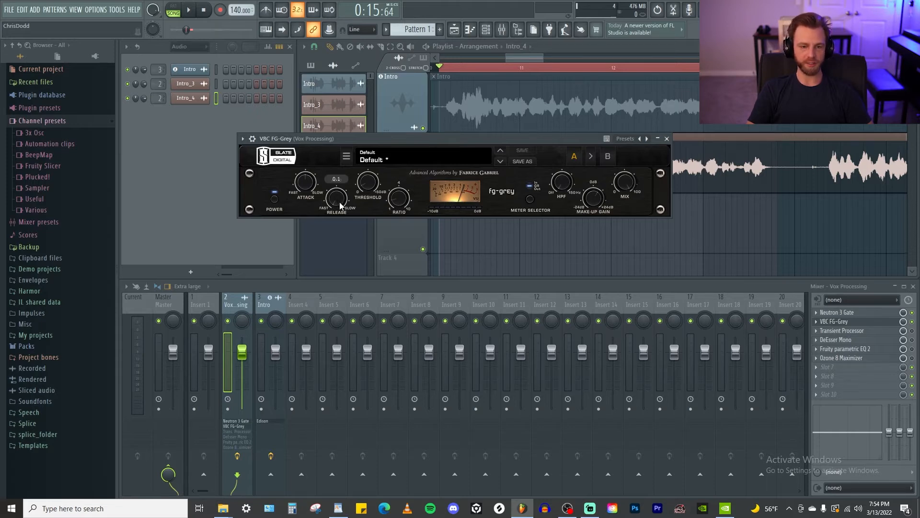
{"action": "mouse_move", "coordinate": [308, 185]}
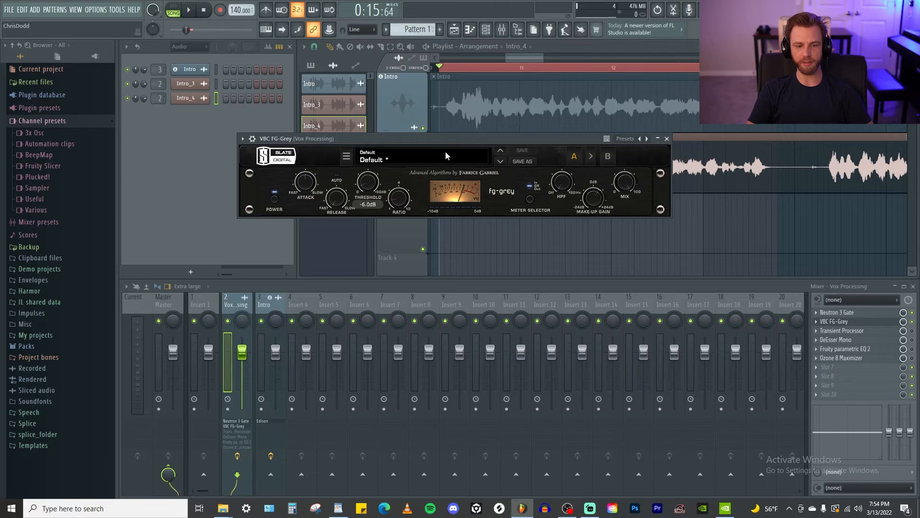
- Audition the selected playlist section through the VBC FG-Grey compressor
{"action": "left_click_drag", "start_coordinate": [479, 138], "coordinate": [468, 161]}
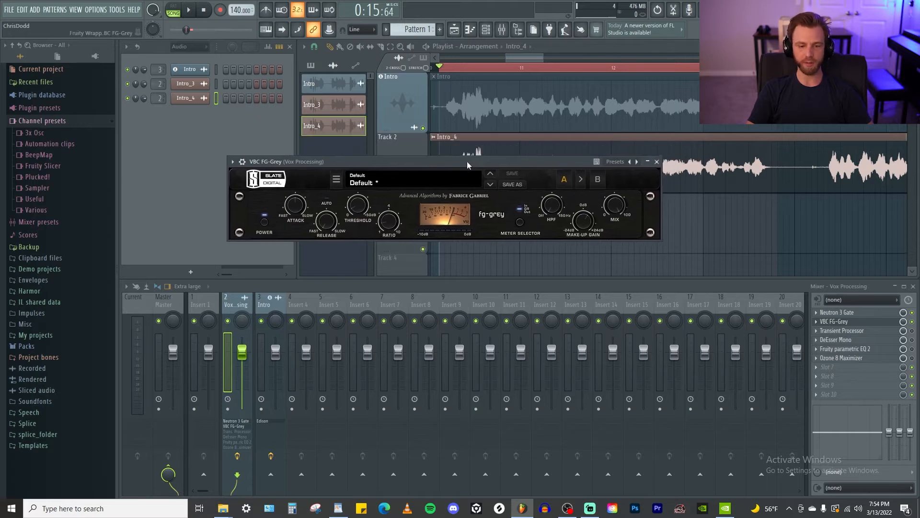
{"action": "key", "text": "space"}
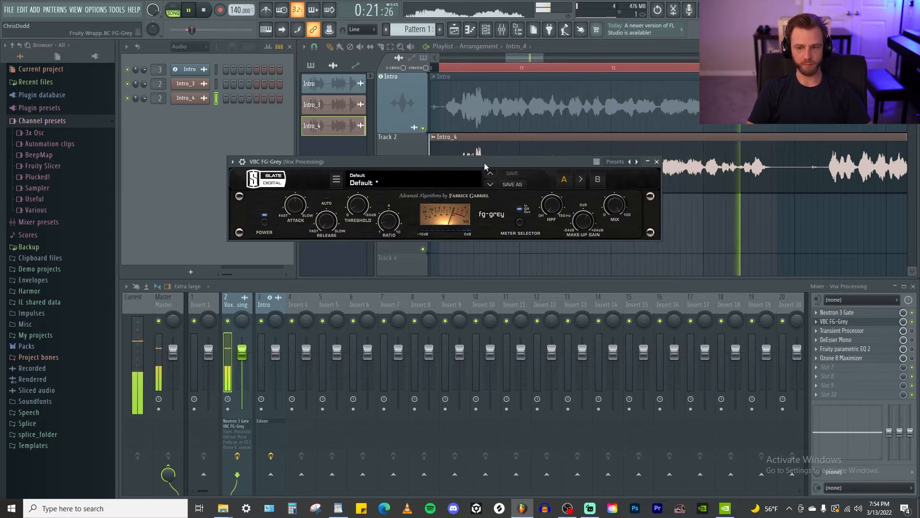
{"action": "key", "text": "space"}
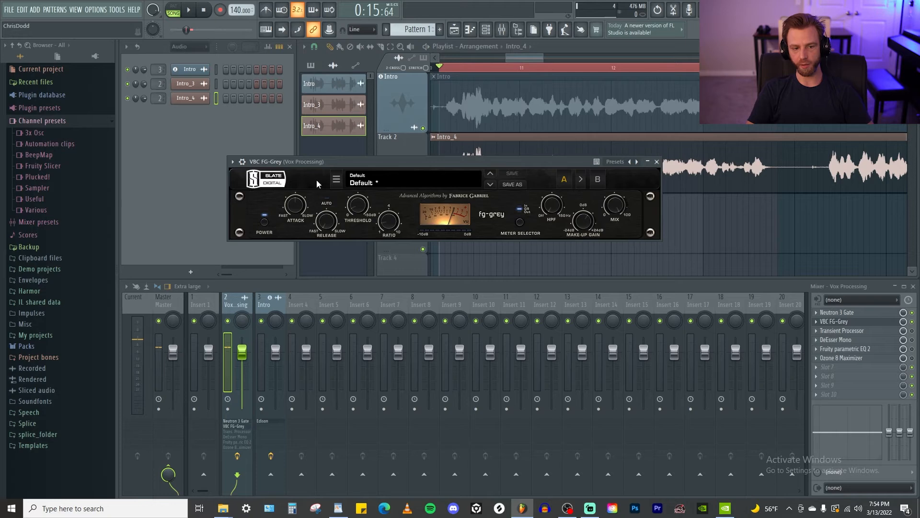
- Audition the selected playlist section with the VBC FG-Grey compressor bypassed, restore the compressor and close its window
{"action": "left_click", "coordinate": [264, 223]}
{"action": "left_click_drag", "start_coordinate": [451, 160], "coordinate": [450, 152]}
{"action": "key", "text": "space"}
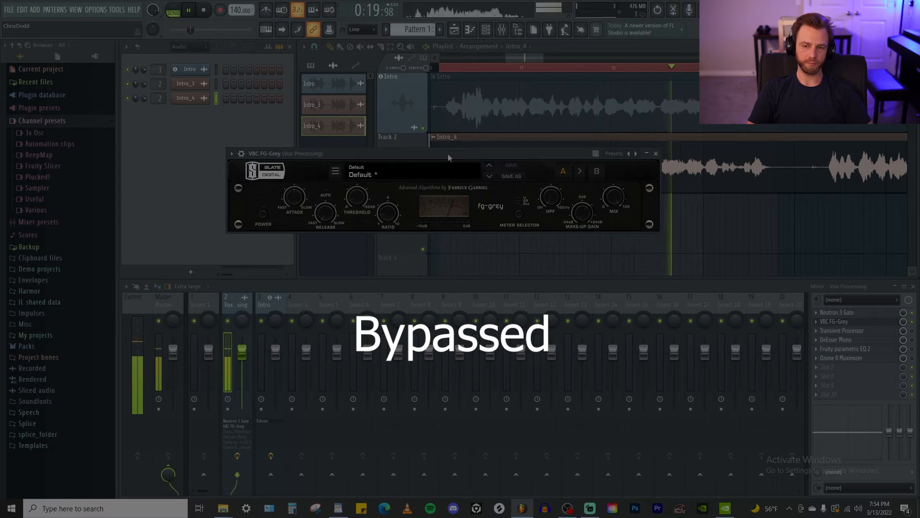
{"action": "key", "text": "space"}
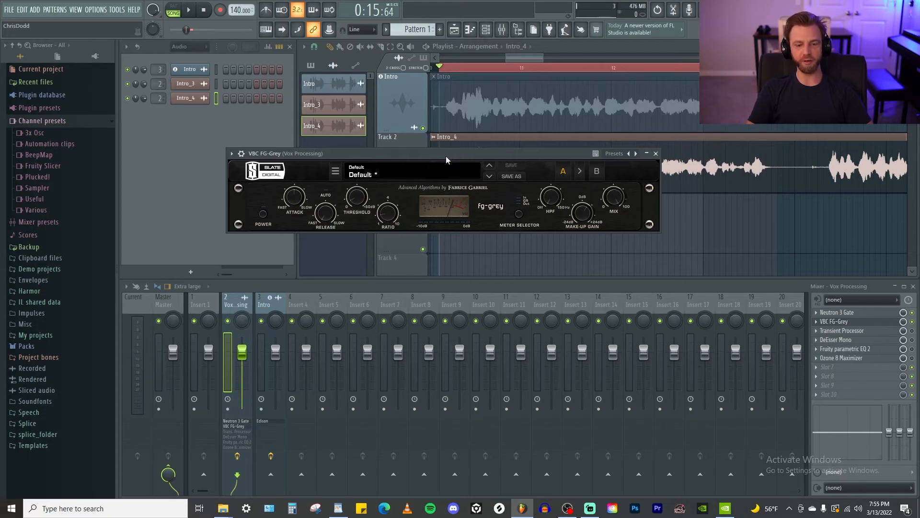
{"action": "left_click_drag", "start_coordinate": [447, 154], "coordinate": [453, 152]}
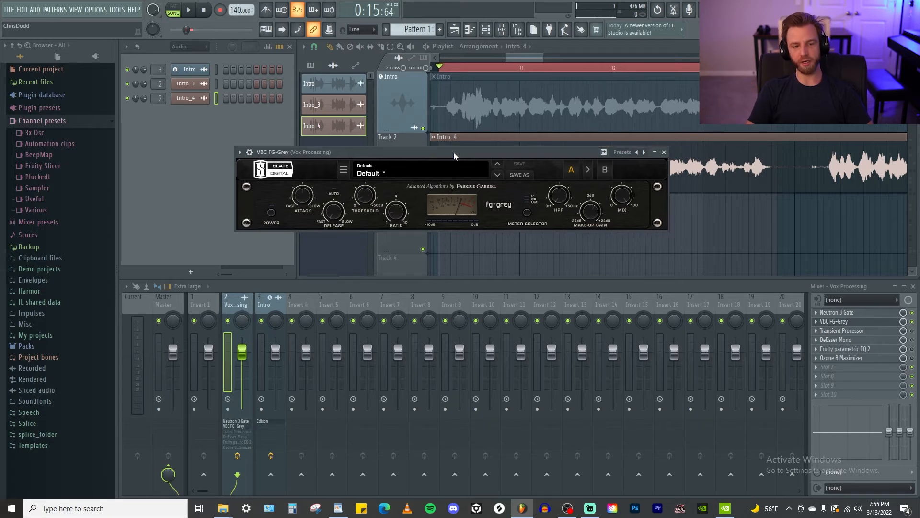
{"action": "left_click", "coordinate": [270, 213]}
{"action": "mouse_move", "coordinate": [519, 151]}
{"action": "left_mouse_down"}
{"action": "mouse_move", "coordinate": [515, 177]}
{"action": "mouse_move", "coordinate": [504, 152]}
{"action": "left_mouse_up"}
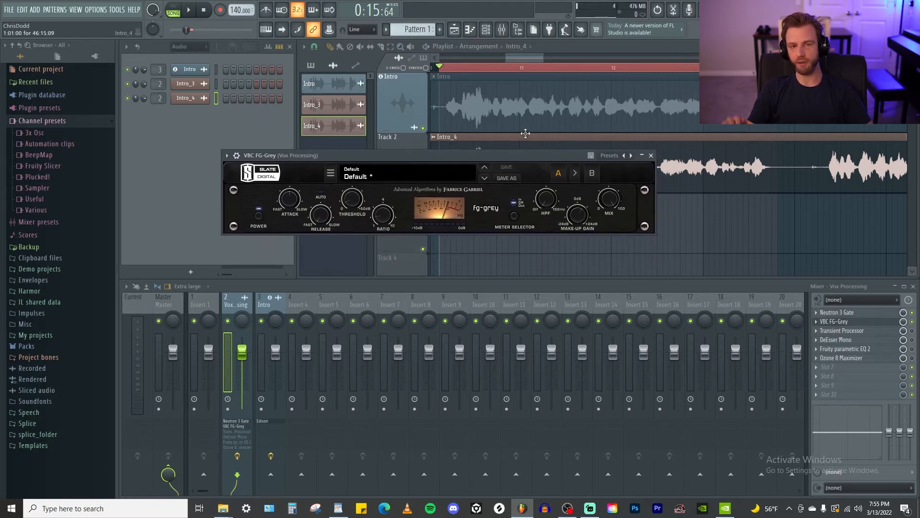
{"action": "left_click", "coordinate": [652, 156]}
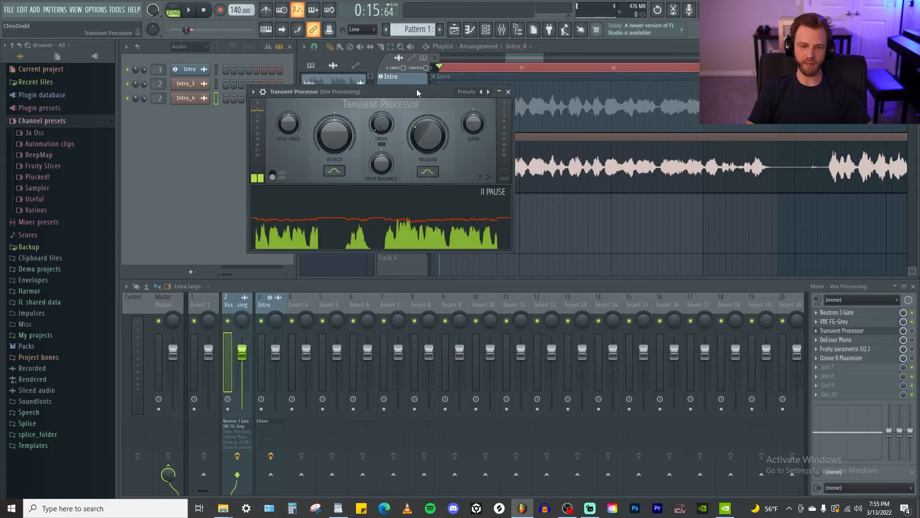
- Enable the Transient Processor on Vox Processing and audition the selected playlist section through it
{"action": "left_click_drag", "start_coordinate": [416, 91], "coordinate": [427, 110]}
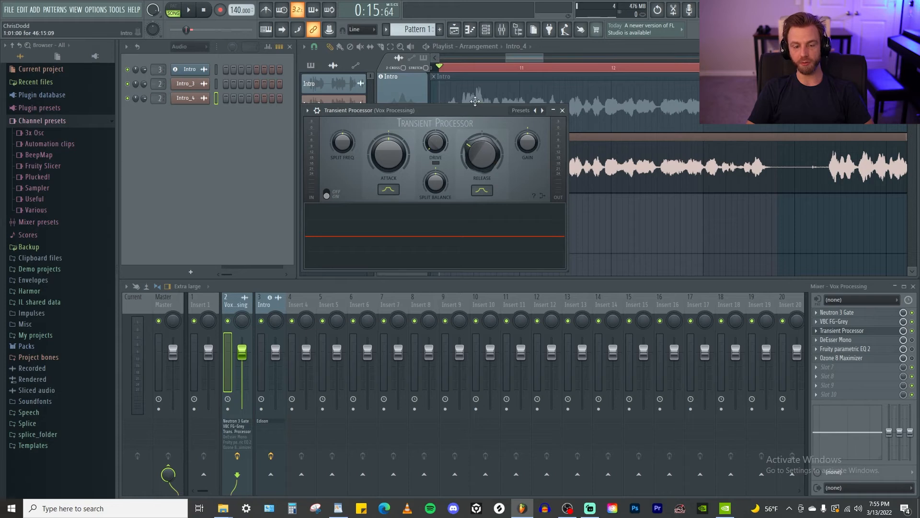
{"action": "left_click_drag", "start_coordinate": [466, 110], "coordinate": [487, 111]}
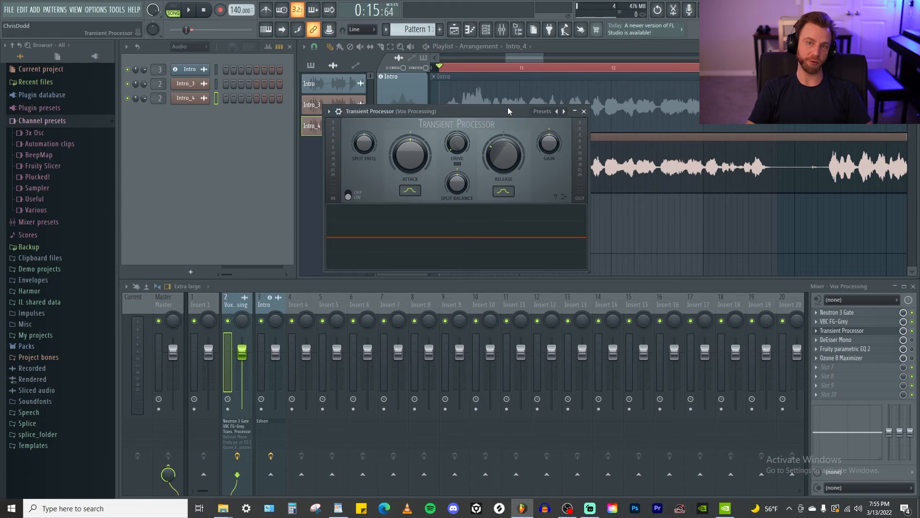
{"action": "left_click_drag", "start_coordinate": [508, 108], "coordinate": [511, 103]}
{"action": "key", "text": "space"}
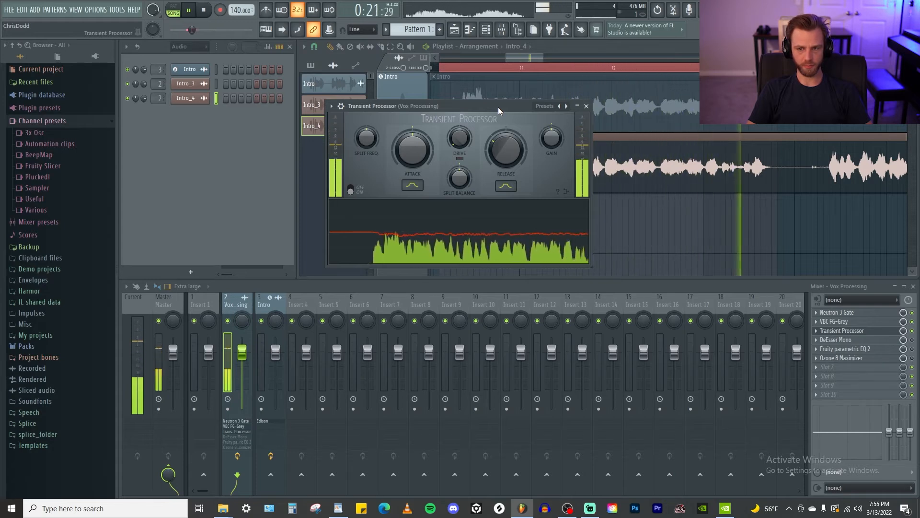
{"action": "key", "text": "space"}
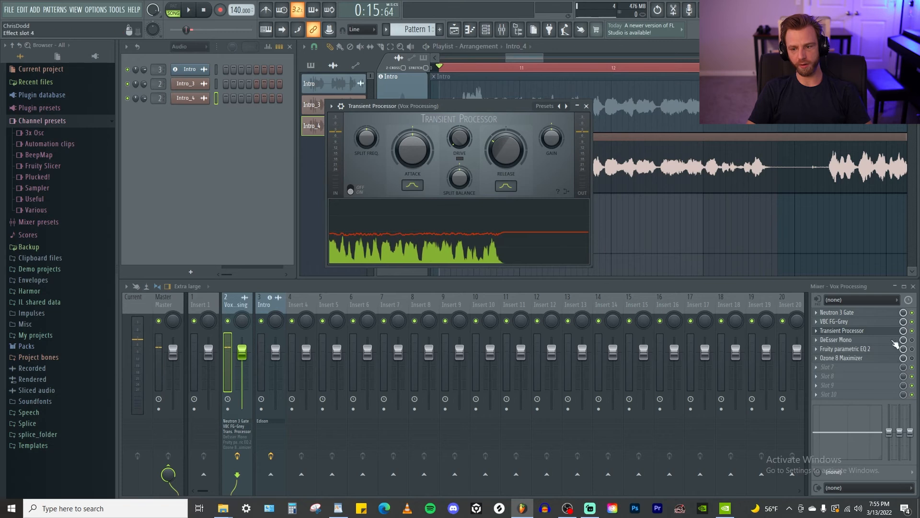
- Audition the selected section with the Transient Processor bypassed, switch it back on and close its window
{"action": "left_click", "coordinate": [912, 331]}
{"action": "left_click_drag", "start_coordinate": [435, 109], "coordinate": [432, 124]}
{"action": "key", "text": "space"}
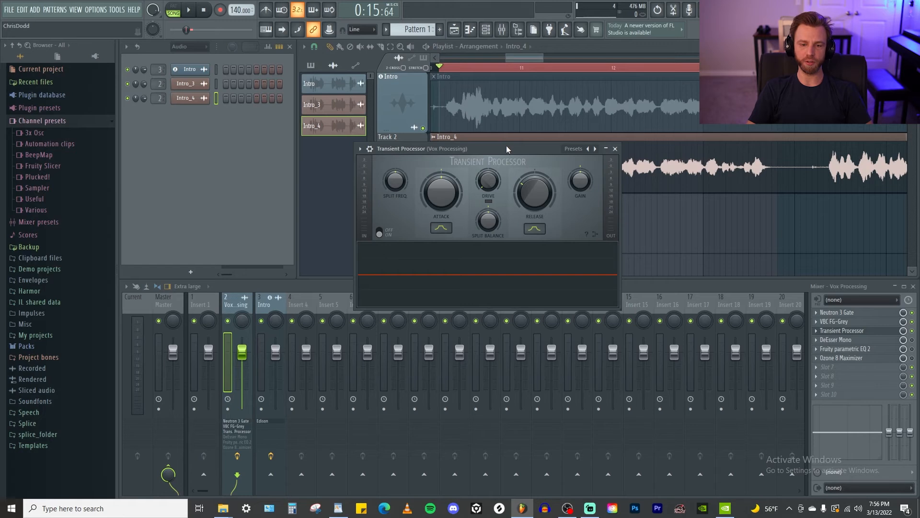
{"action": "left_click_drag", "start_coordinate": [503, 148], "coordinate": [492, 119]}
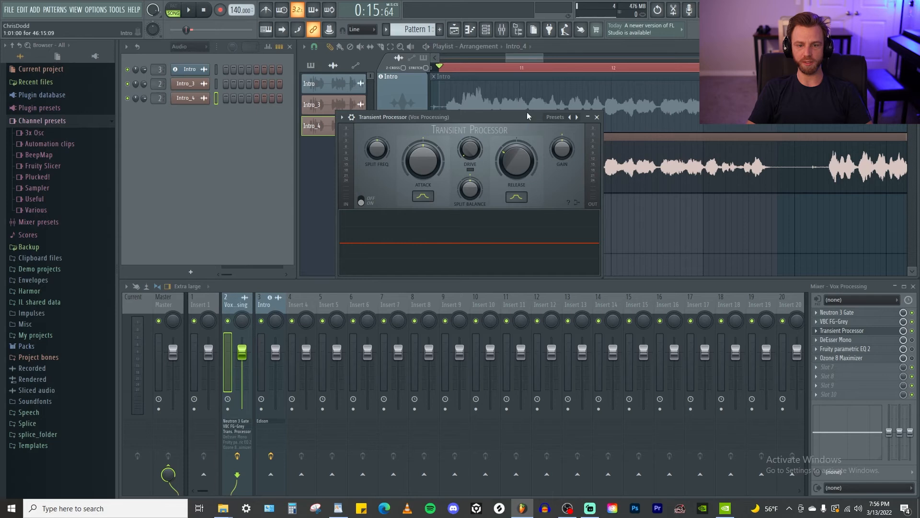
{"action": "left_click_drag", "start_coordinate": [527, 115], "coordinate": [499, 108]}
{"action": "left_click", "coordinate": [568, 105]}
- Open and enable DeEsser Mono on Vox Processing and audition the selected playlist section through it
{"action": "left_click", "coordinate": [858, 340]}
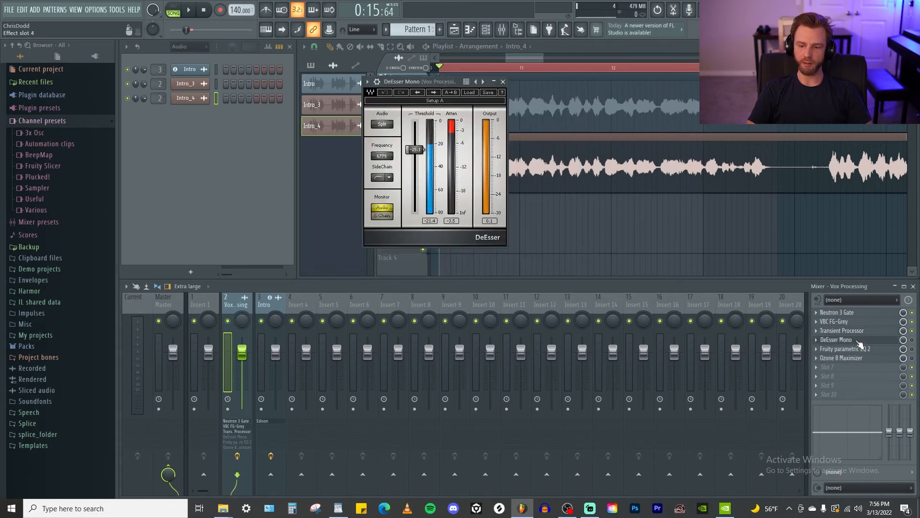
{"action": "left_click_drag", "start_coordinate": [425, 90], "coordinate": [416, 77]}
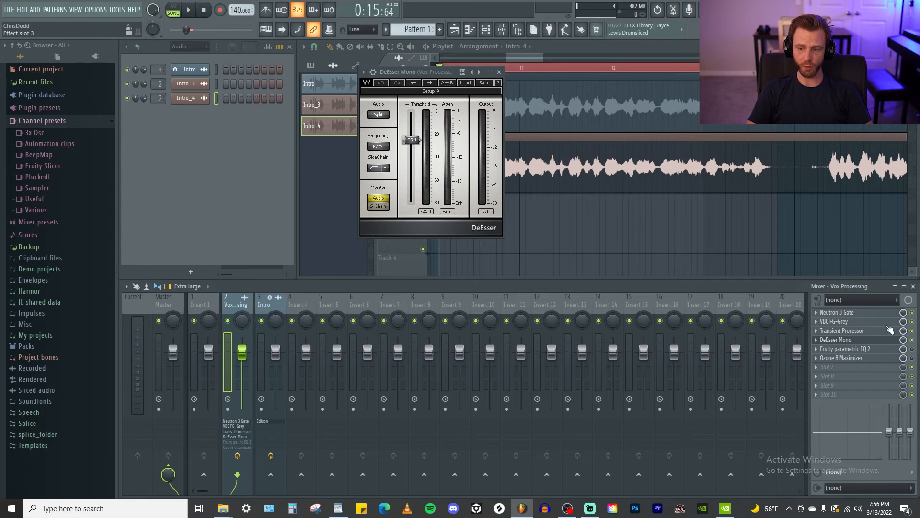
{"action": "left_click_drag", "start_coordinate": [415, 73], "coordinate": [466, 90]}
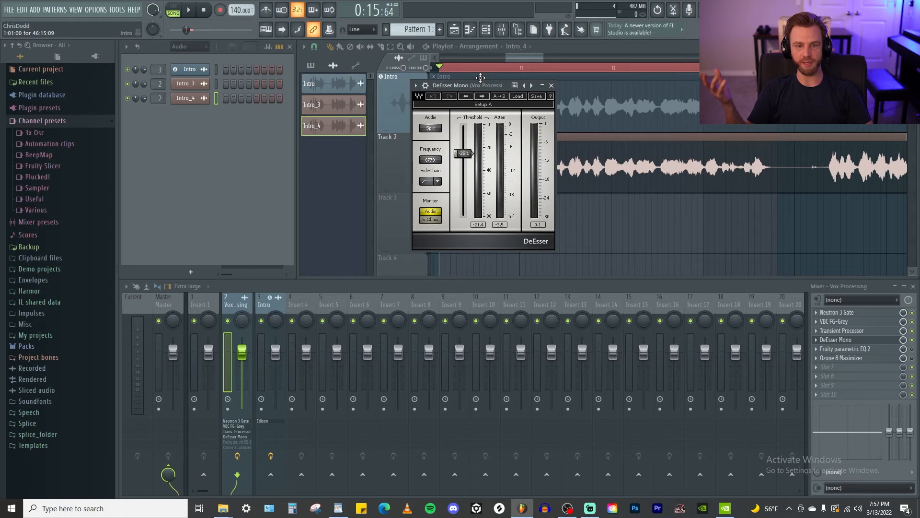
{"action": "left_click_drag", "start_coordinate": [476, 86], "coordinate": [505, 152]}
{"action": "key", "text": "space"}
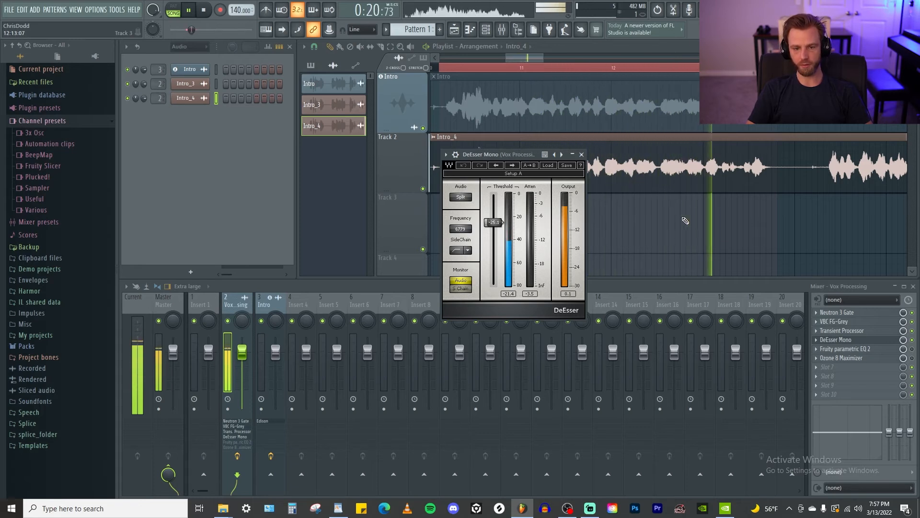
{"action": "key", "text": "space"}
{"action": "left_click_drag", "start_coordinate": [511, 156], "coordinate": [486, 121]}
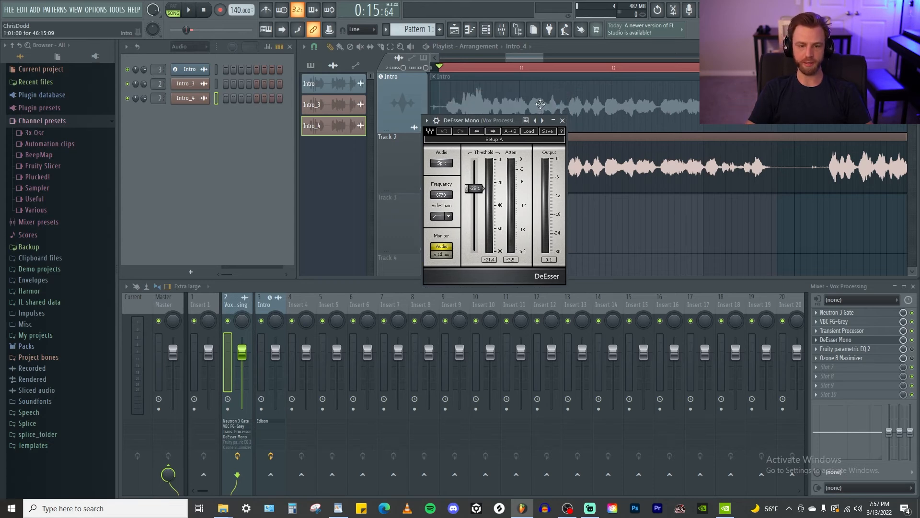
{"action": "left_click", "coordinate": [563, 121]}
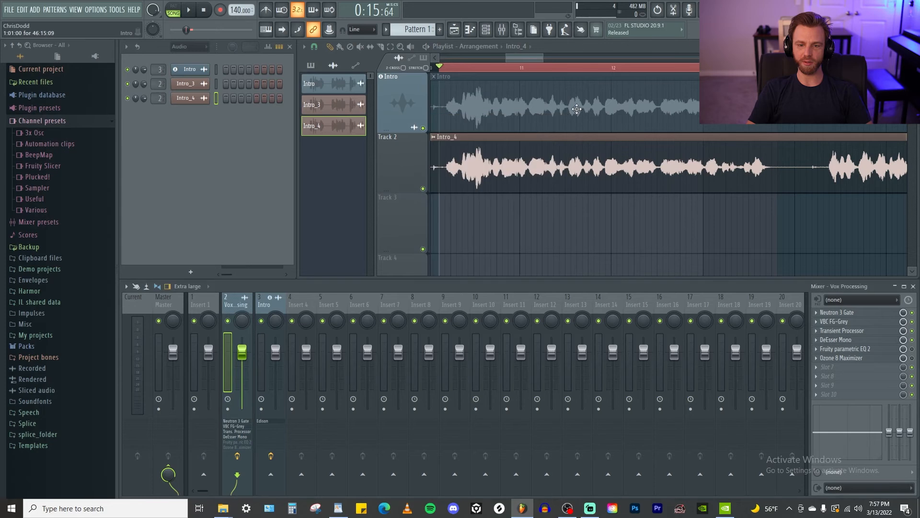
- Open and enable Fruity parametric EQ 2 on Vox Processing and audition the selected section through its curve
{"action": "left_click", "coordinate": [862, 349]}
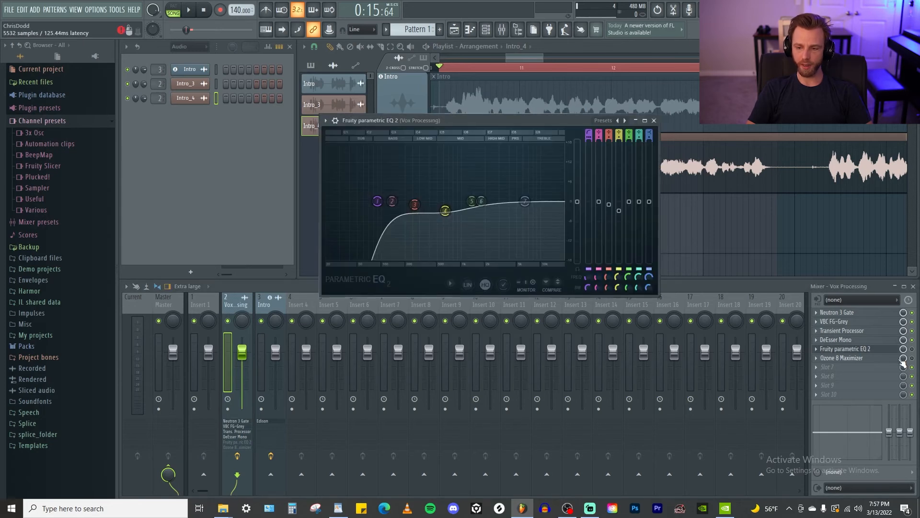
{"action": "mouse_move", "coordinate": [468, 120]}
{"action": "left_mouse_down"}
{"action": "mouse_move", "coordinate": [453, 171]}
{"action": "mouse_move", "coordinate": [459, 108]}
{"action": "mouse_move", "coordinate": [474, 103]}
{"action": "left_mouse_up"}
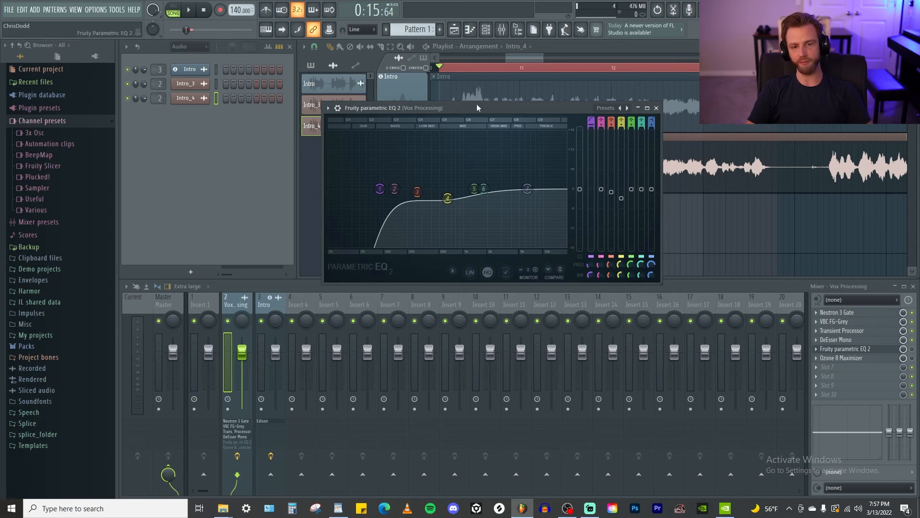
{"action": "key", "text": "space"}
{"action": "left_click_drag", "start_coordinate": [482, 105], "coordinate": [428, 105]}
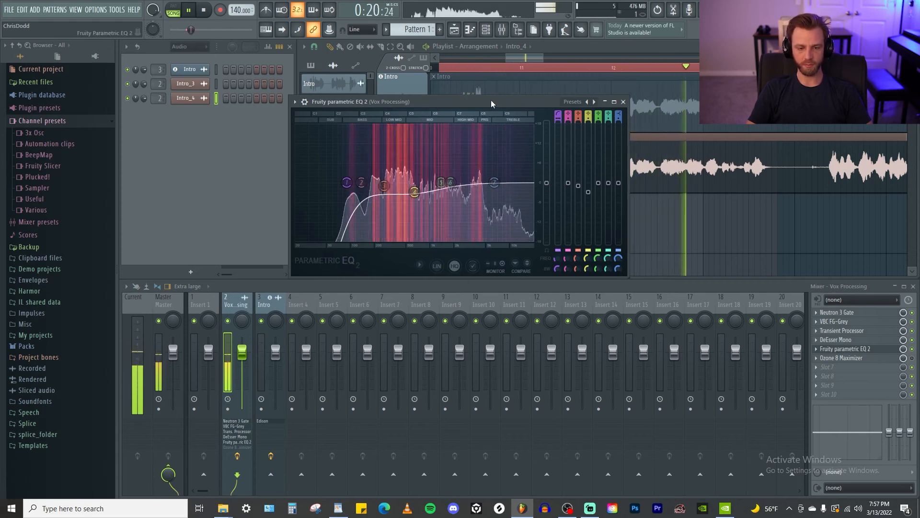
{"action": "key", "text": "space"}
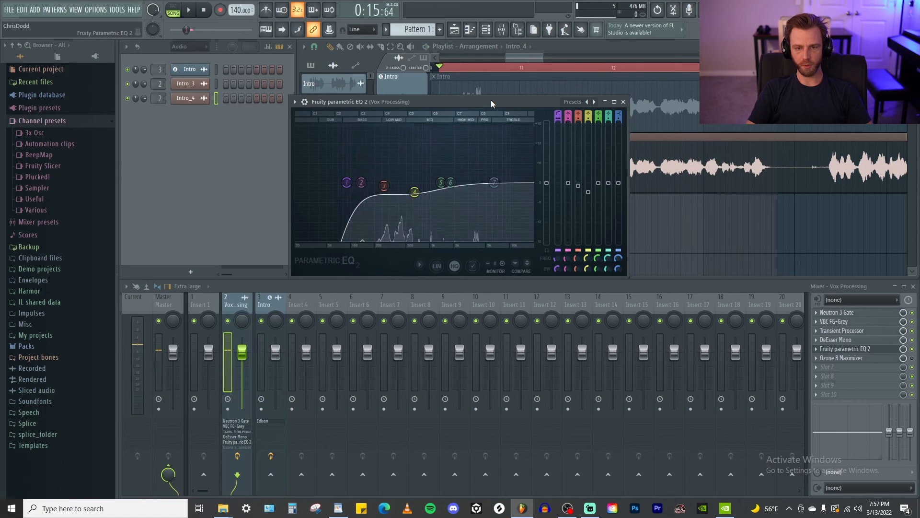
- Audition the selected playlist section with Fruity parametric EQ 2 bypassed and switch the equalizer back on
{"action": "left_click", "coordinate": [912, 349]}
{"action": "key", "text": "space"}
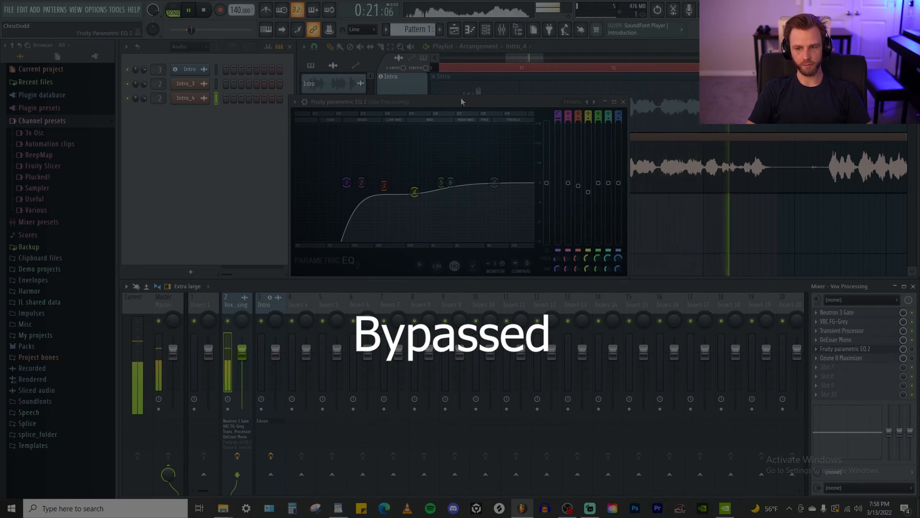
{"action": "key", "text": "space"}
{"action": "left_click_drag", "start_coordinate": [462, 98], "coordinate": [492, 124]}
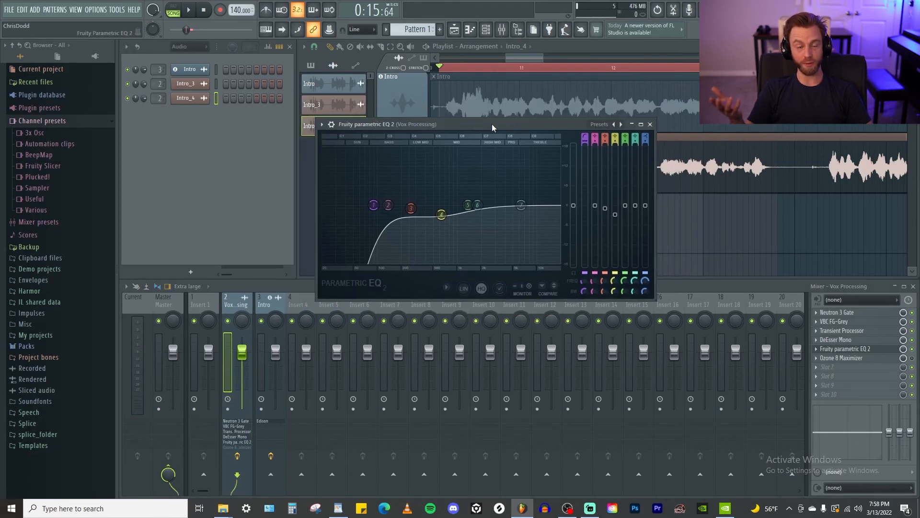
{"action": "left_click_drag", "start_coordinate": [482, 123], "coordinate": [482, 117]}
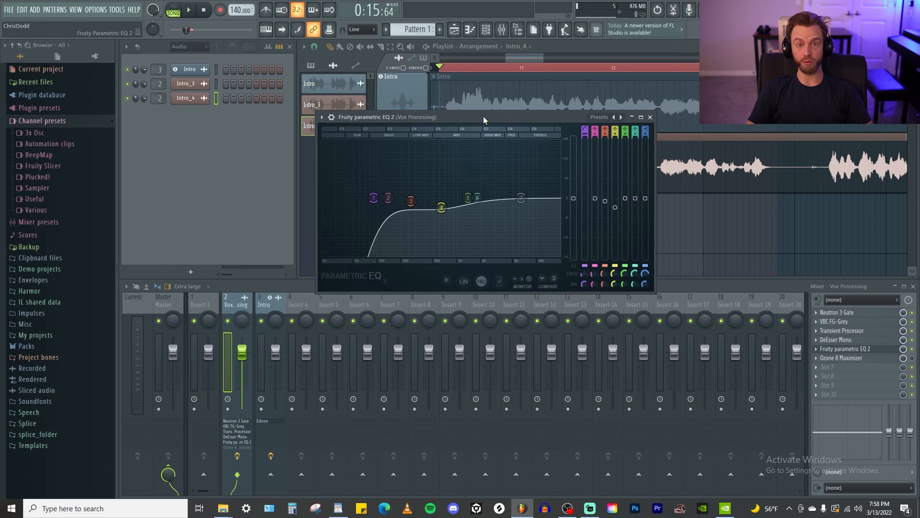
{"action": "left_click_drag", "start_coordinate": [483, 116], "coordinate": [482, 93]}
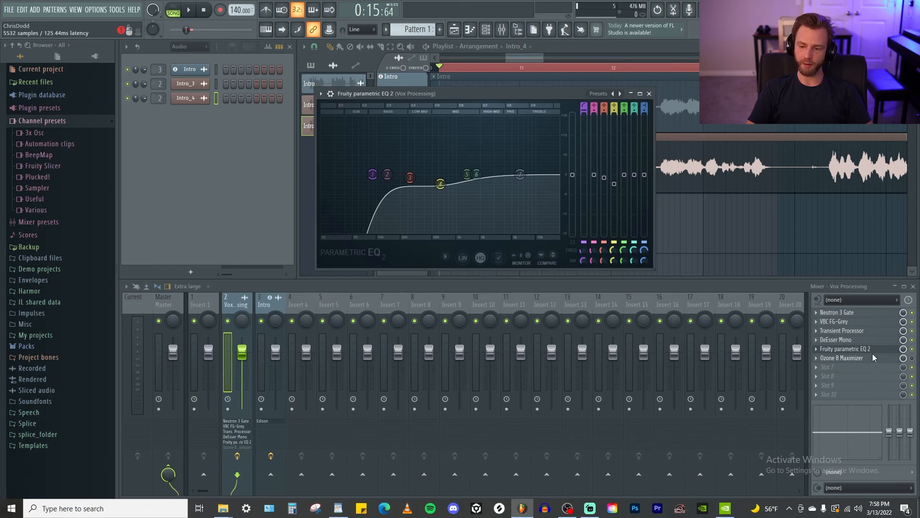
- Open the Ozone 8 Maximizer on Vox Processing and examine its limiting mode, threshold, ceiling and character settings
{"action": "left_click", "coordinate": [872, 358]}
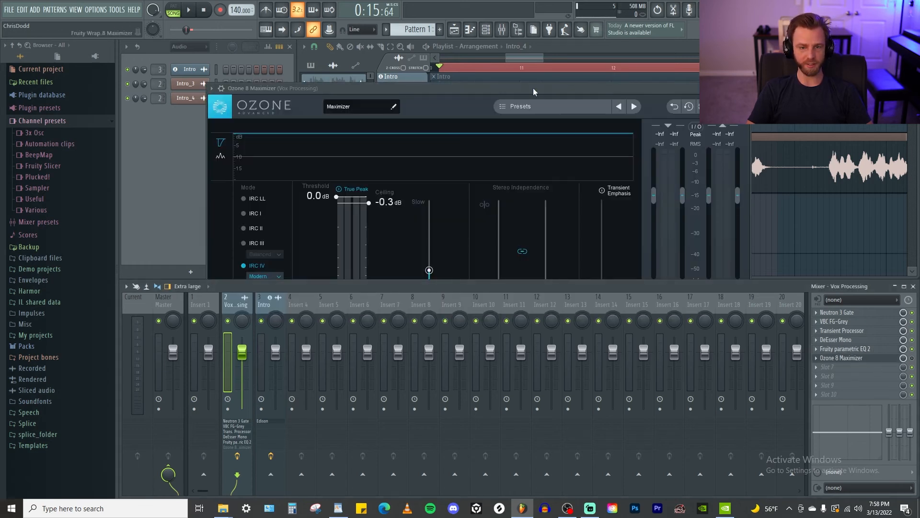
{"action": "left_click_drag", "start_coordinate": [533, 87], "coordinate": [535, 80]}
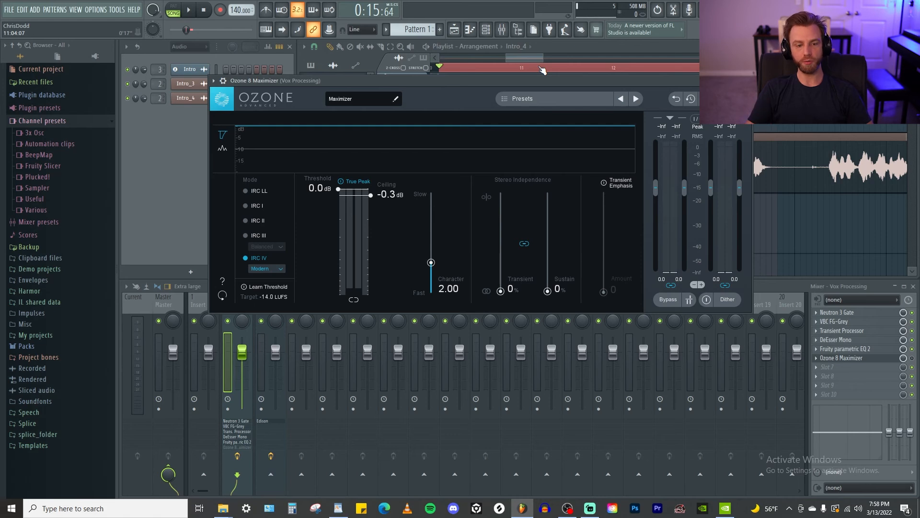
{"action": "left_click_drag", "start_coordinate": [553, 80], "coordinate": [548, 99]}
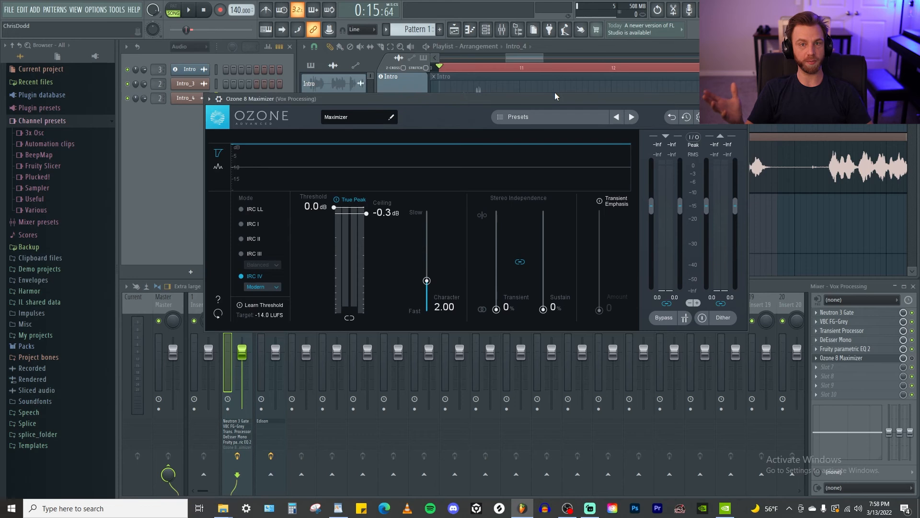
{"action": "left_click", "coordinate": [554, 92]}
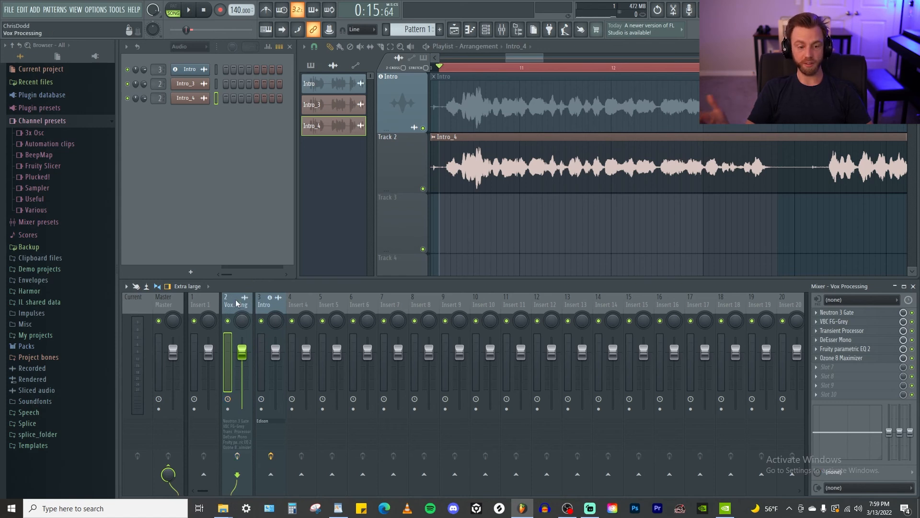
- Play the selected playlist section through the complete Vox Processing effects chain
{"action": "key", "text": "space"}
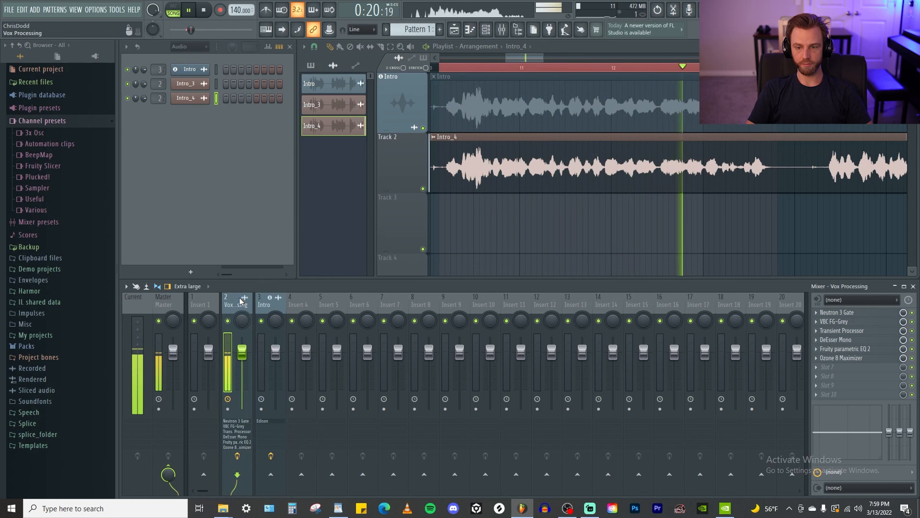
{"action": "key", "text": "space"}
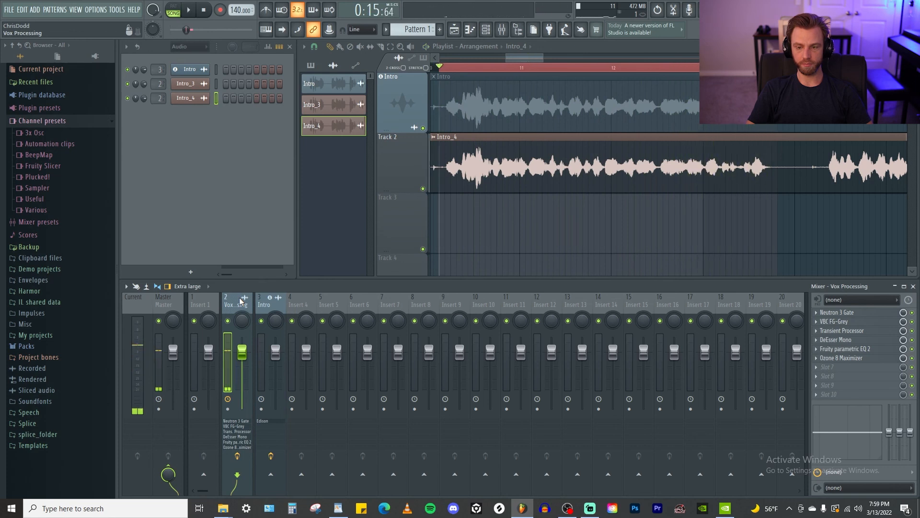